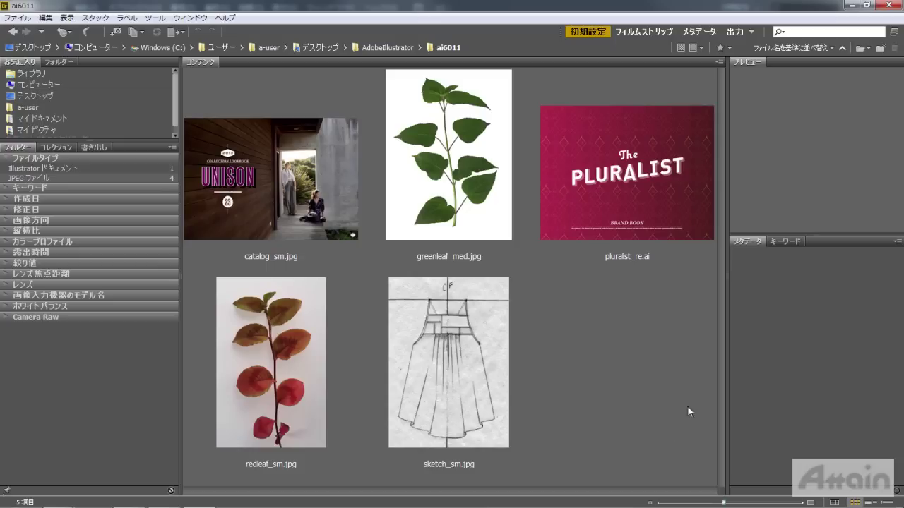
Open pluralist_re.ai and switch Illustrator to the Tracing workspace
left_click(668, 216)
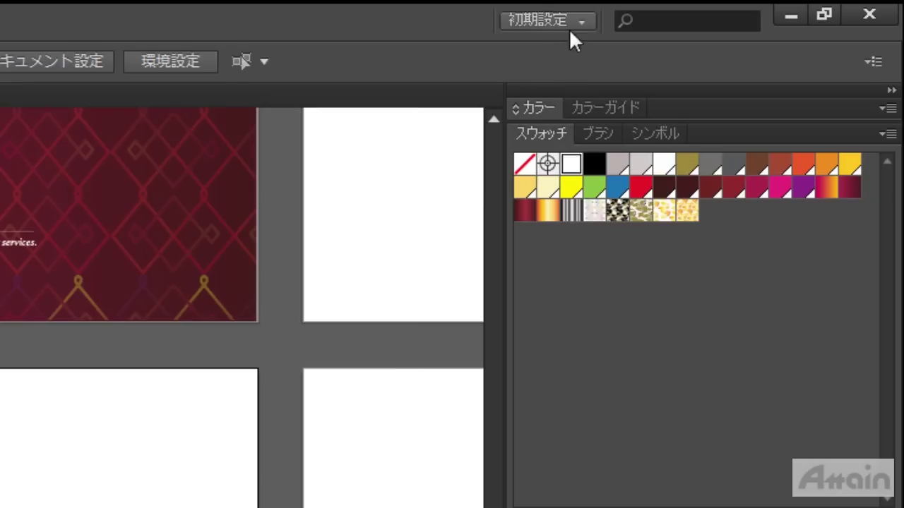
left_click(574, 21)
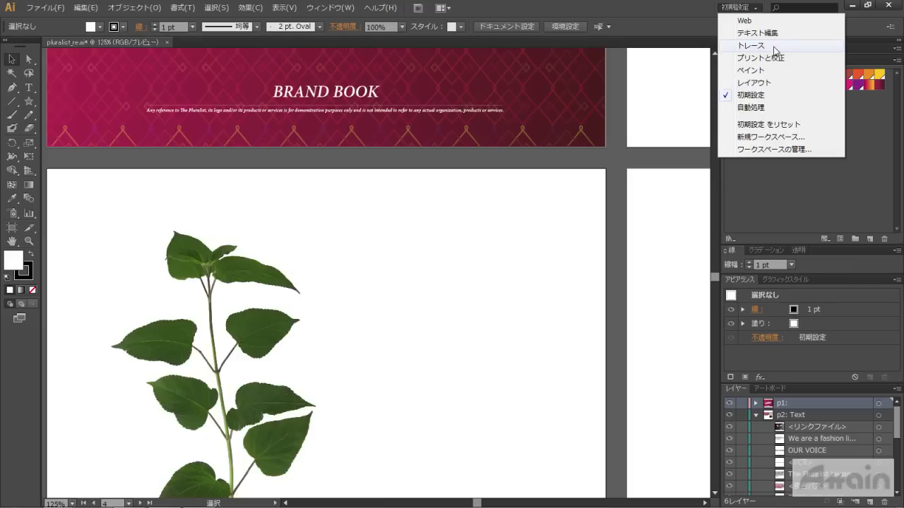
left_click(775, 47)
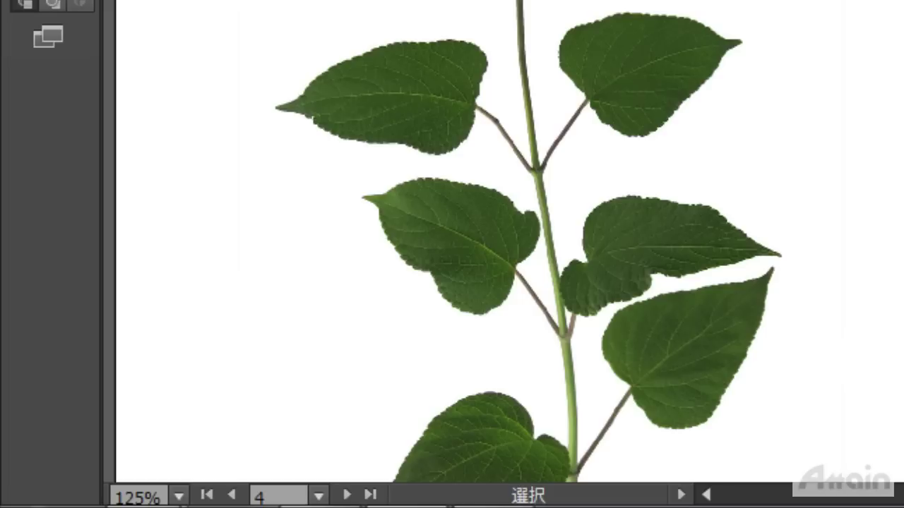
Move from the green-leaf photo to artboard 3 and select the redleaf_sm.jpg photo
left_click(628, 310)
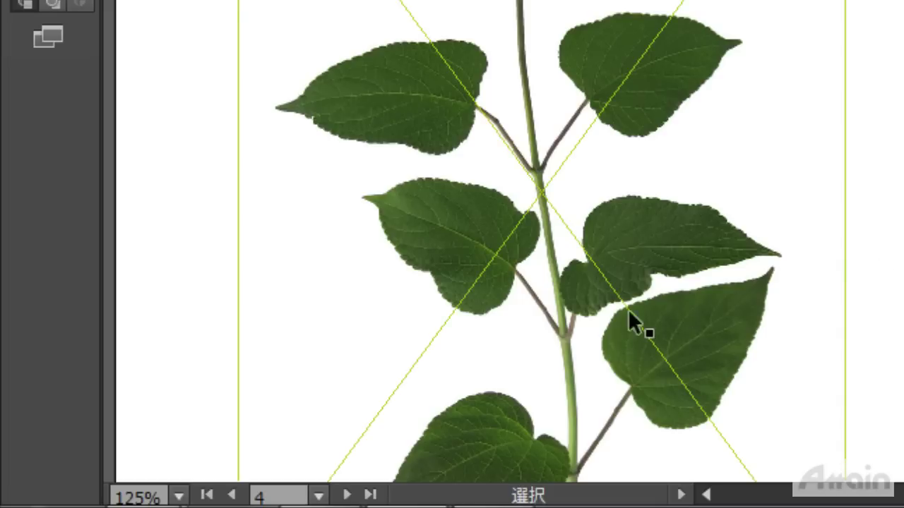
left_click(319, 496)
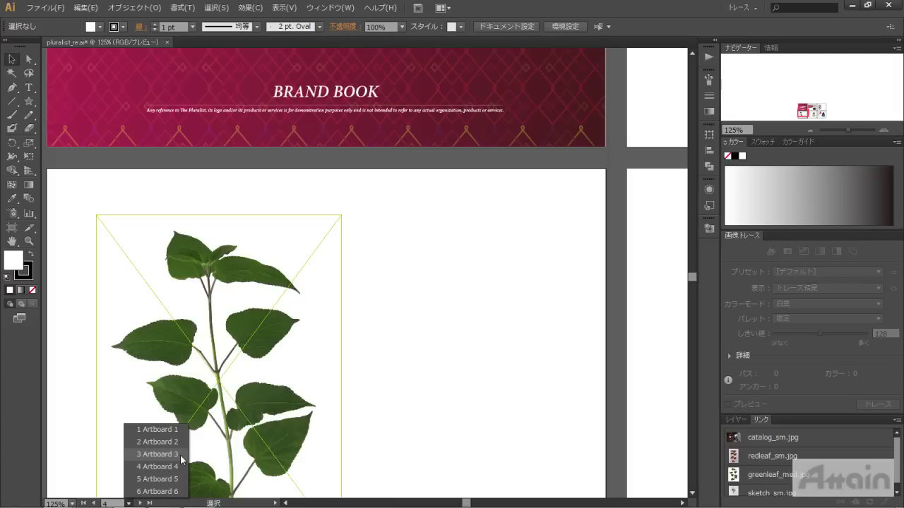
left_click(181, 455)
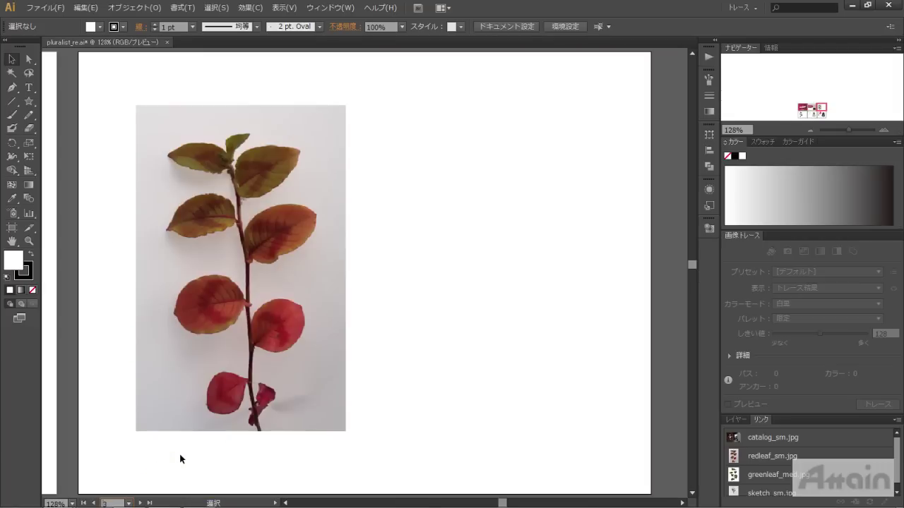
left_click(218, 404)
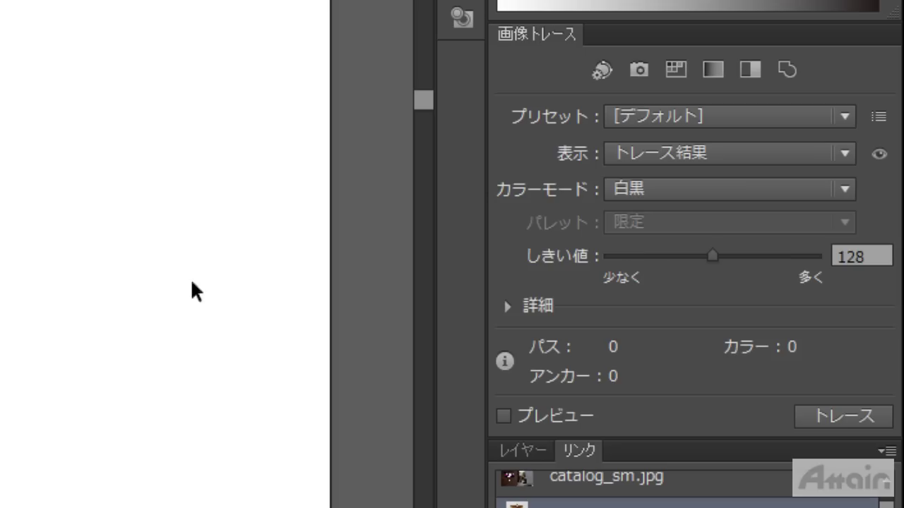
Trace the red-leaf photo with the High Fidelity Photo preset
left_click(847, 125)
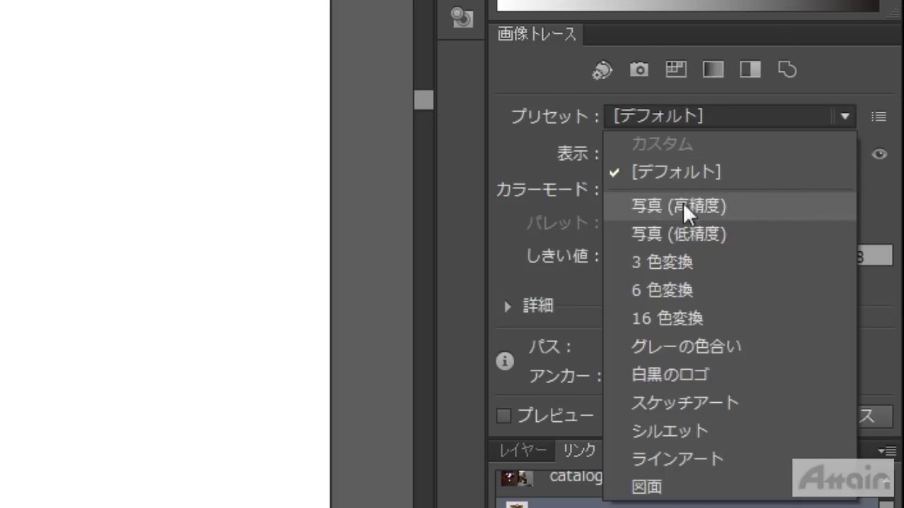
left_click(740, 206)
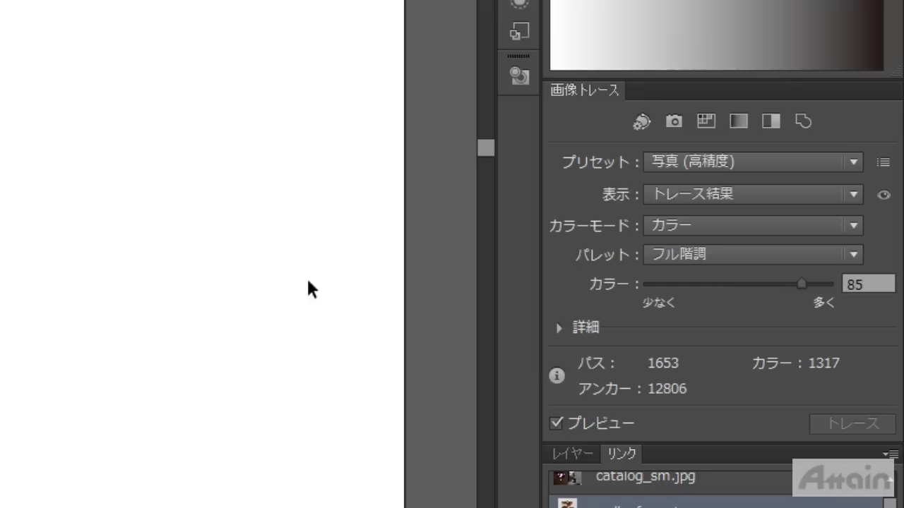
left_click(857, 163)
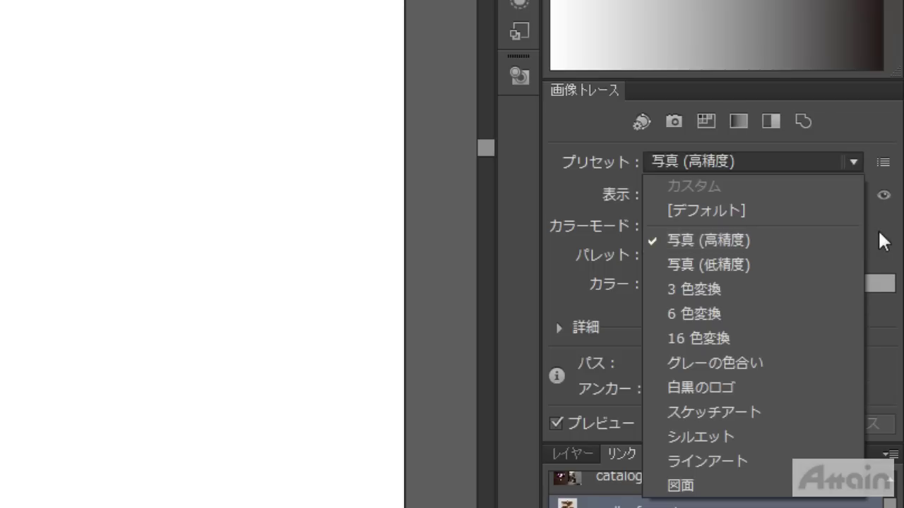
left_click(881, 240)
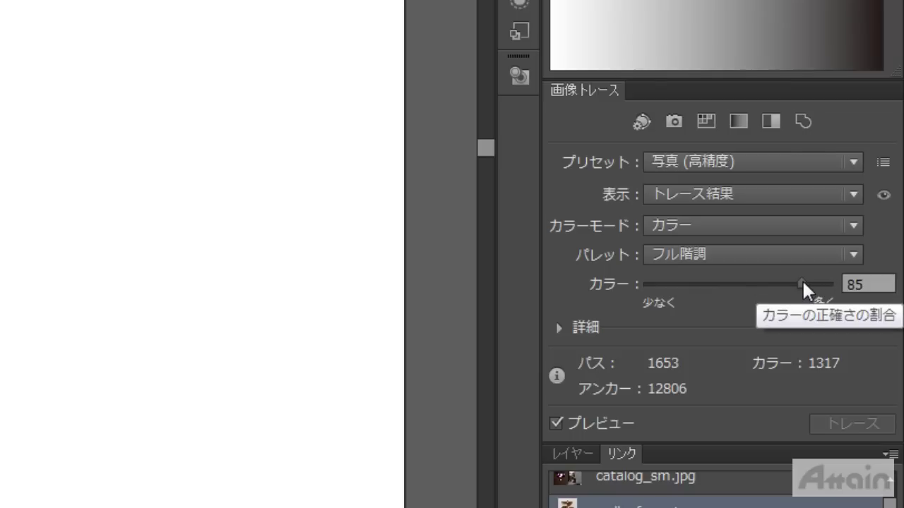
Lower the trace Colors to 28, then raise it to 87
left_click_drag(804, 287, 701, 293)
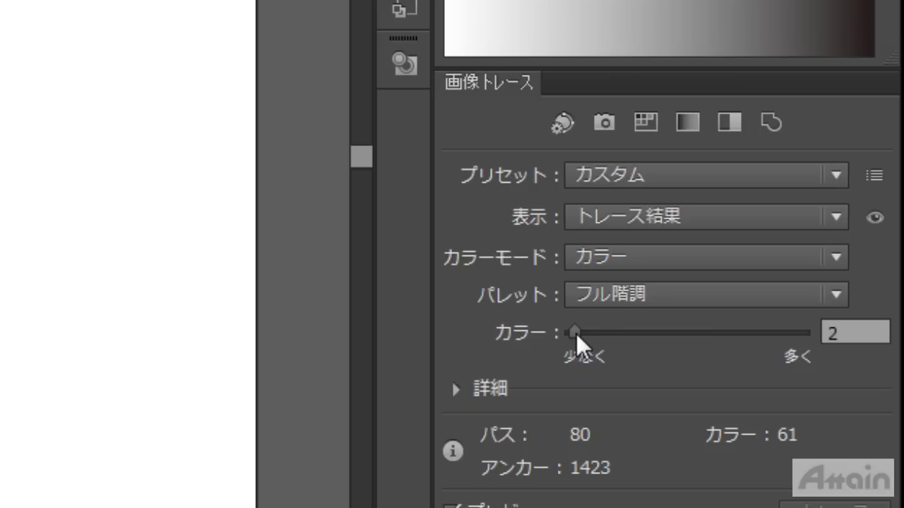
left_click_drag(575, 332, 776, 357)
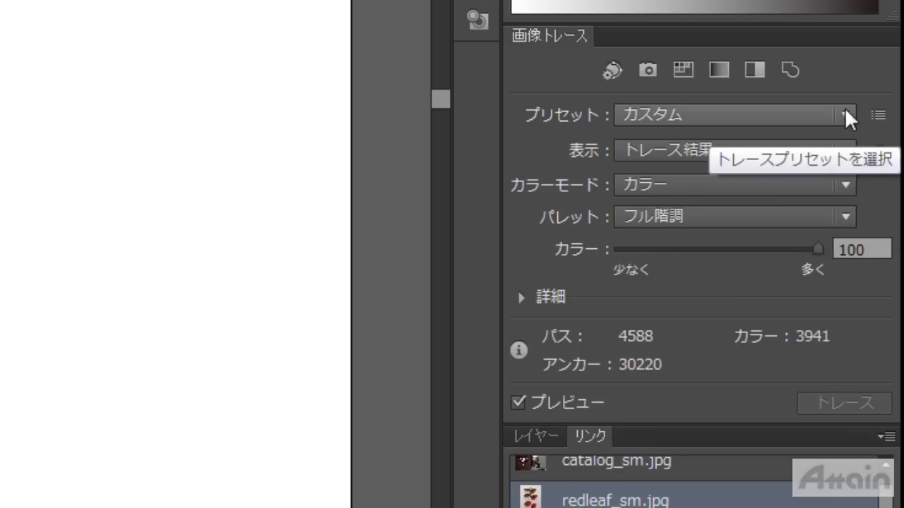
left_click(848, 115)
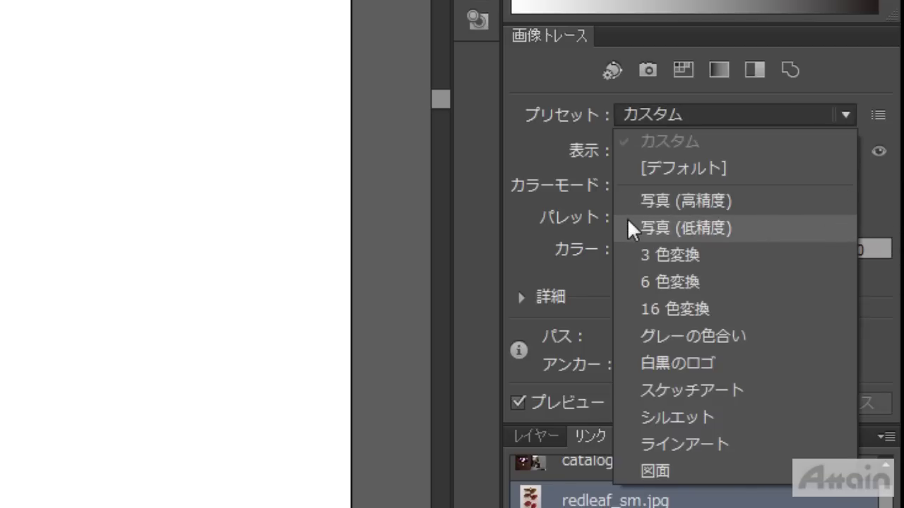
Limit the red-leaf trace to 4 colours and preview the original photo for comparison
left_click(761, 236)
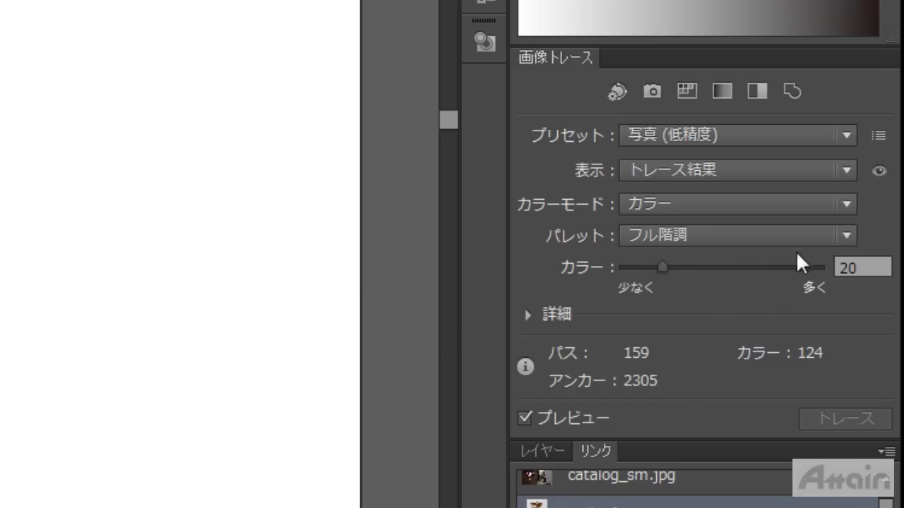
left_click(832, 243)
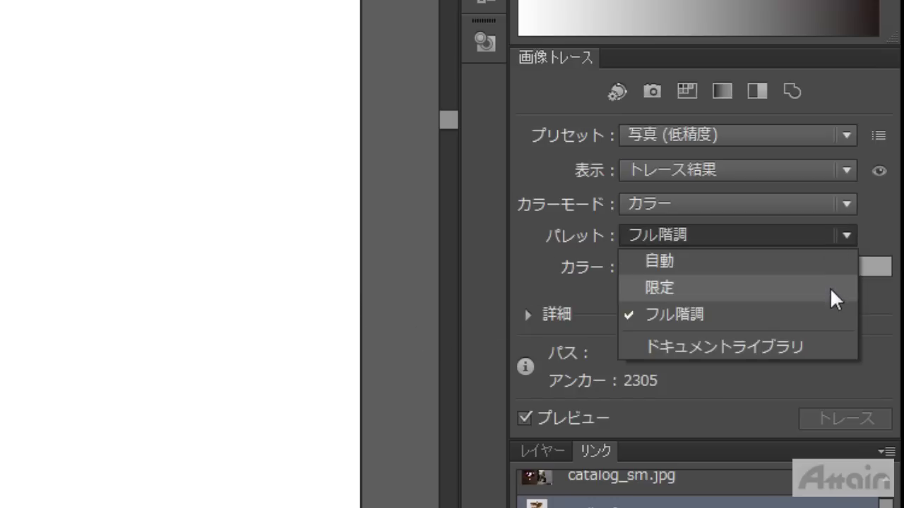
left_click(695, 288)
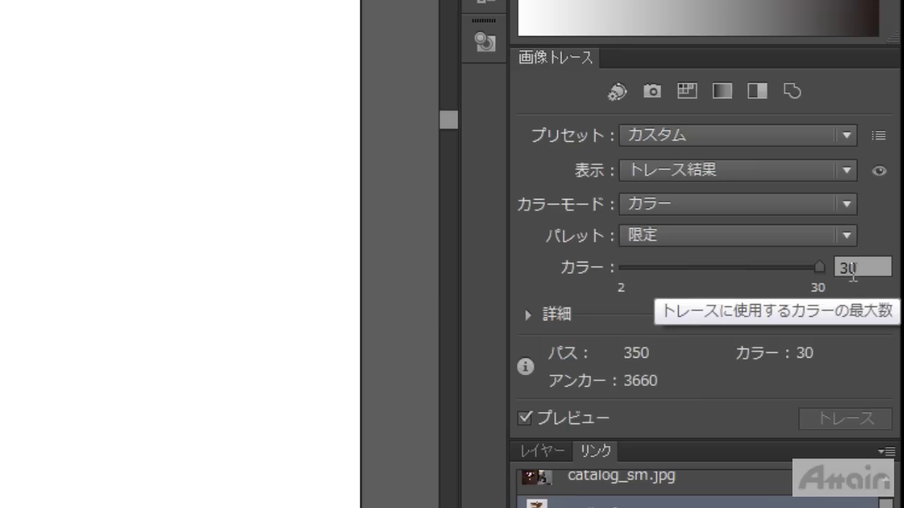
double_click(854, 267)
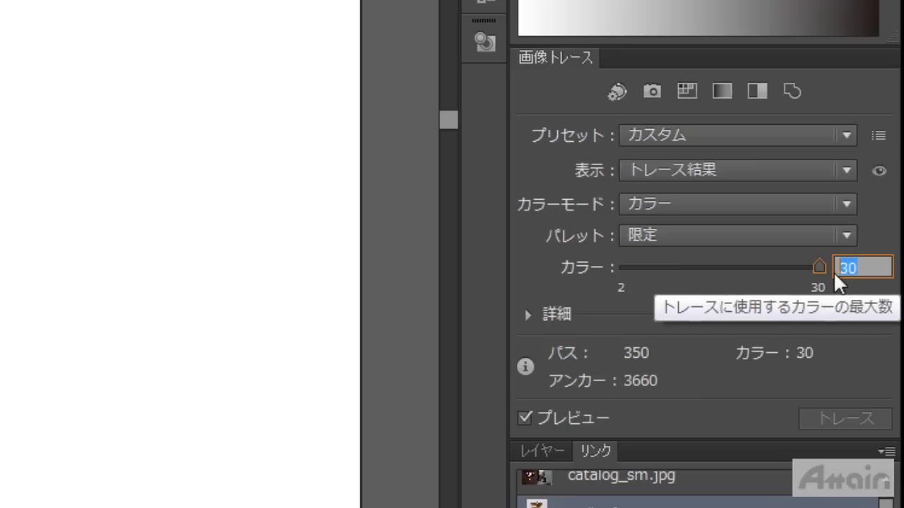
type("4")
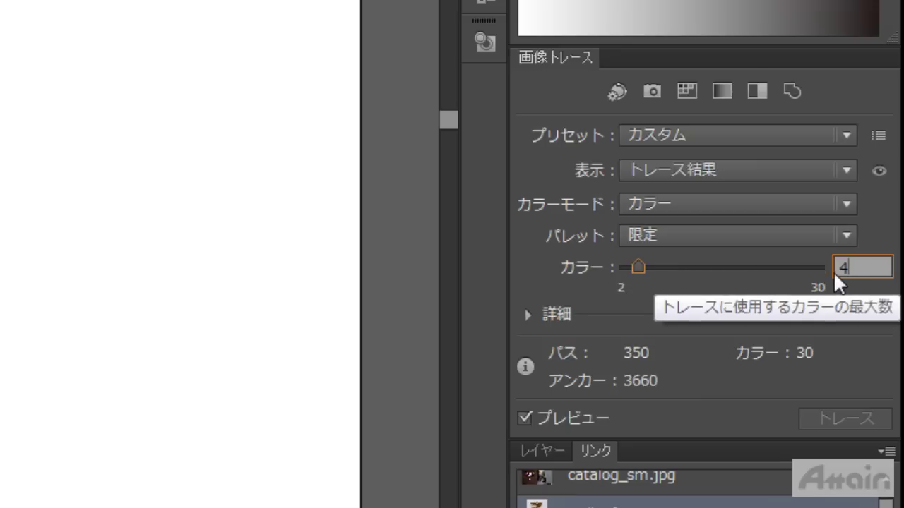
left_click(855, 294)
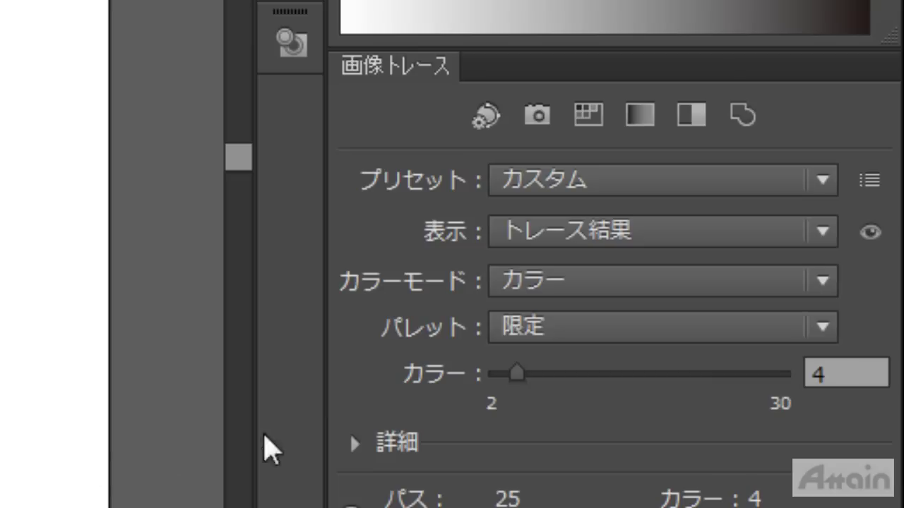
left_click(873, 235)
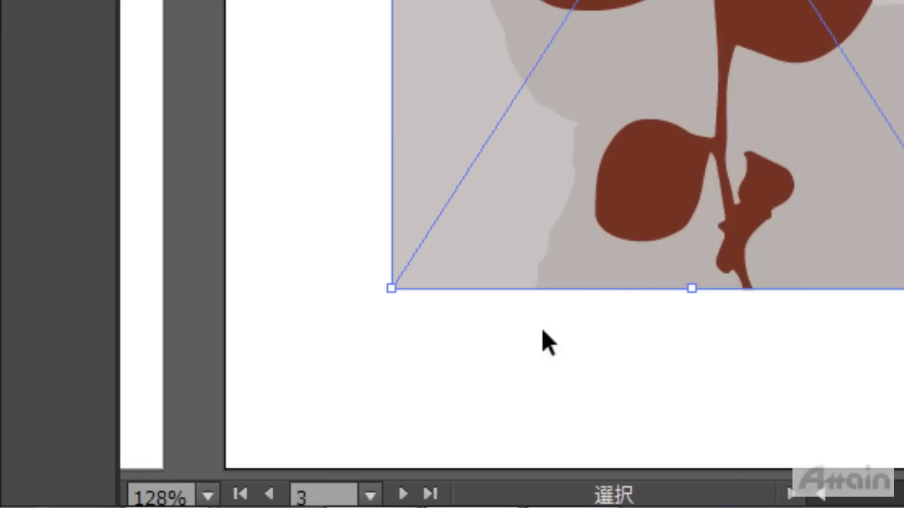
Jump to Artboard 4 and select the linked greenleaf_med.jpg photo
left_click(370, 495)
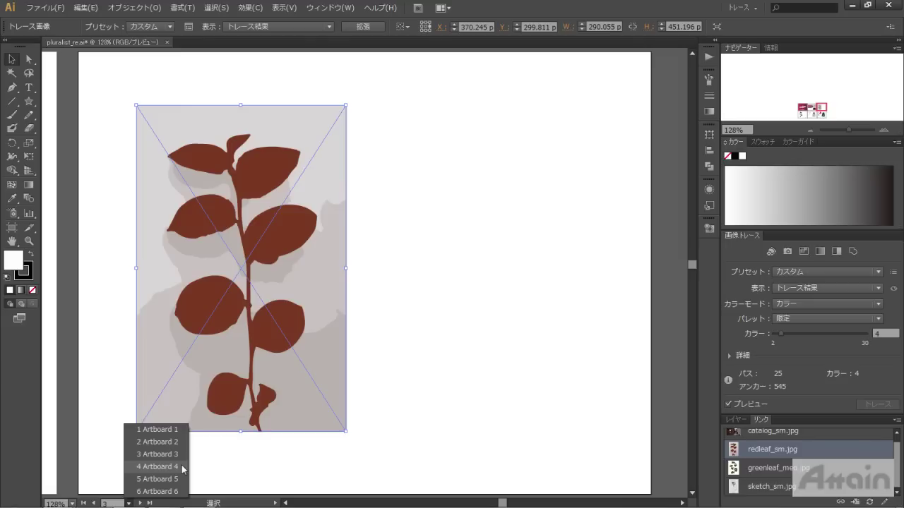
left_click(181, 465)
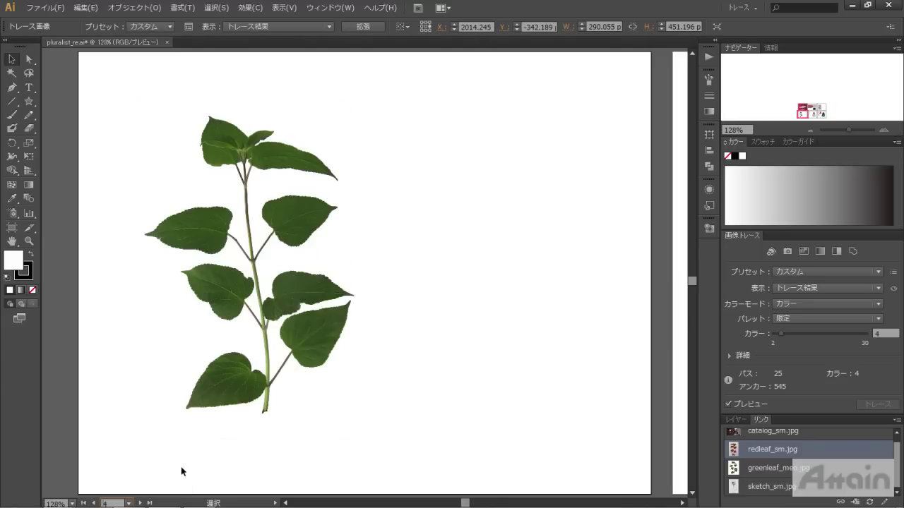
left_click(201, 396)
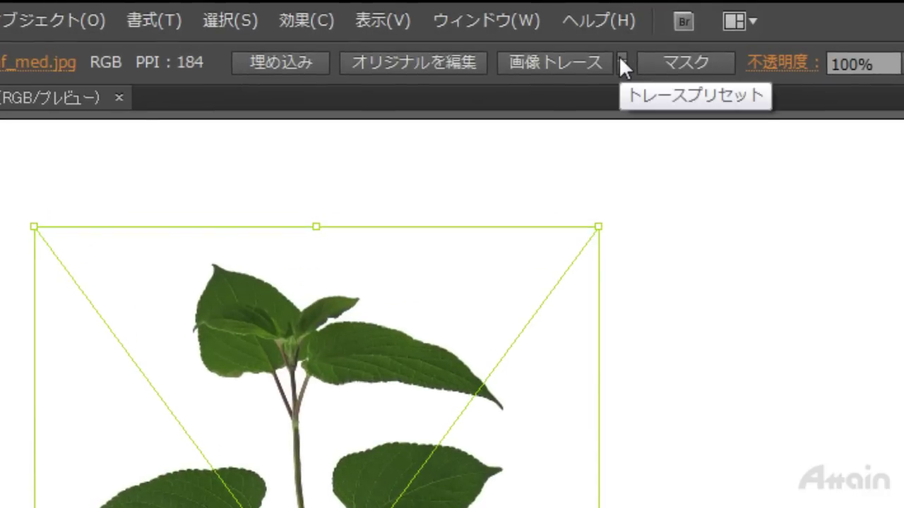
Trace the green leaf with the Silhouettes preset, expand it to paths, and reselect it
left_click(619, 59)
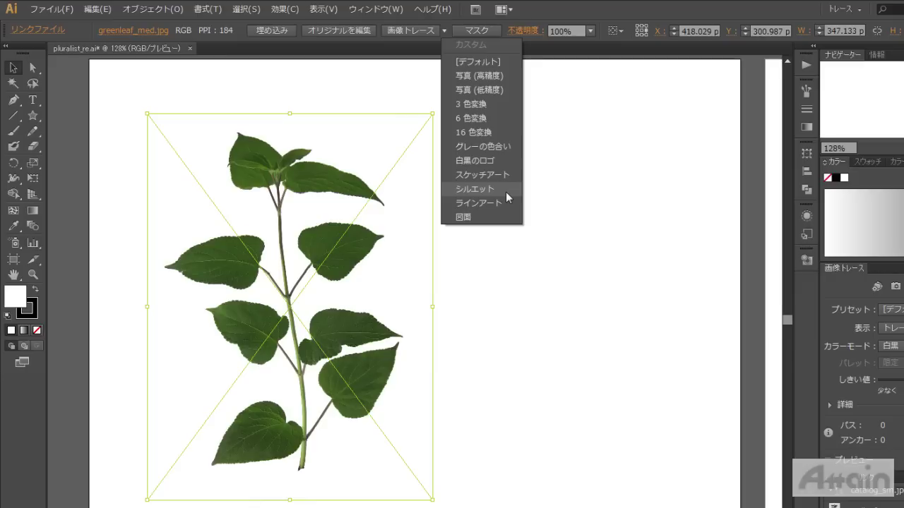
left_click(743, 381)
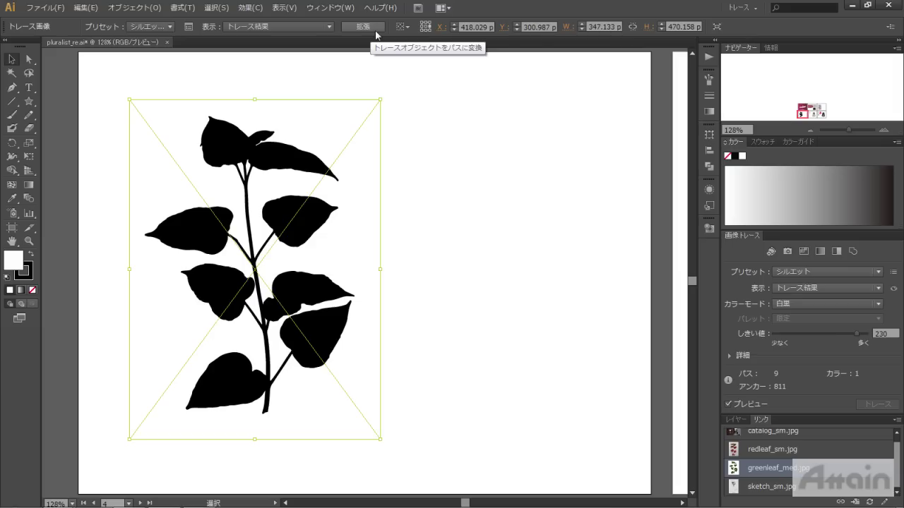
left_click(510, 111)
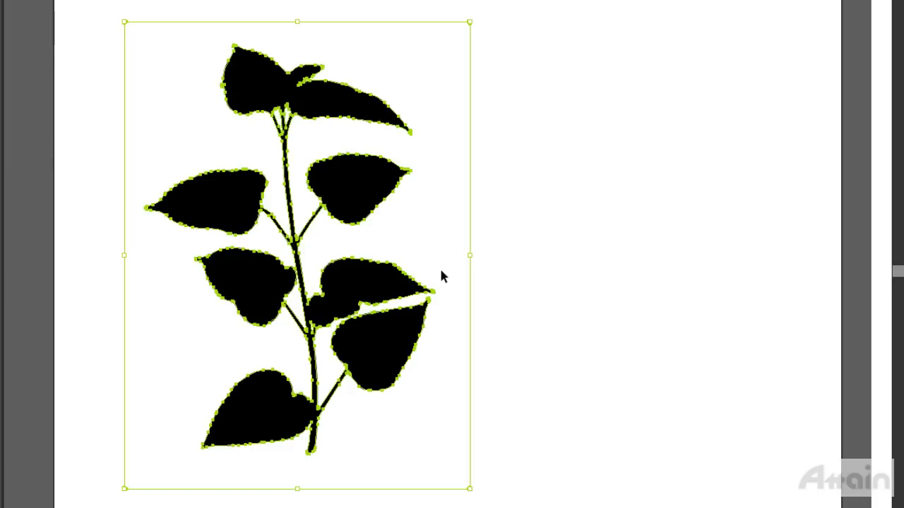
left_click(520, 260)
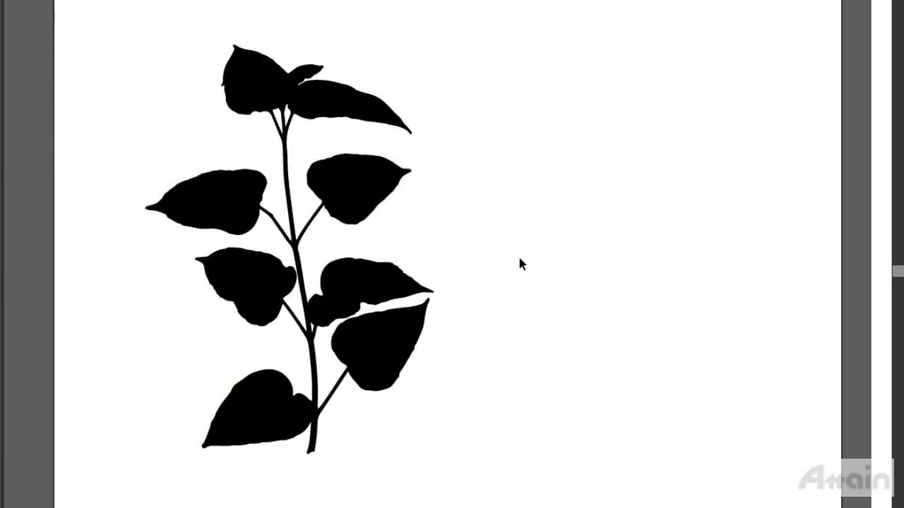
left_click(373, 184)
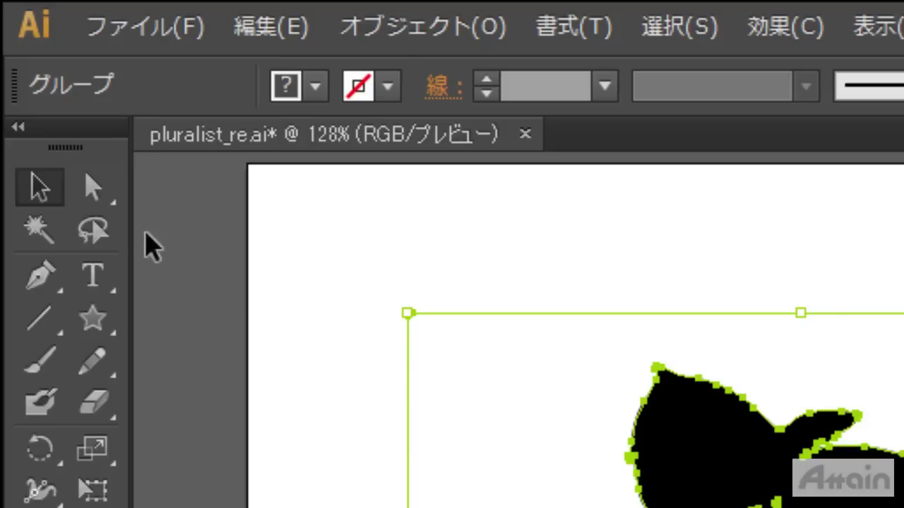
left_click(89, 202)
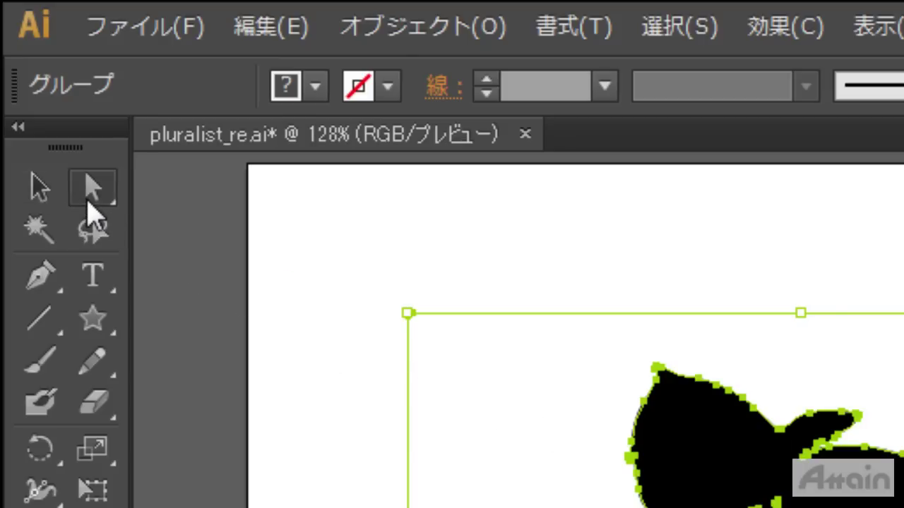
left_click_drag(89, 210, 422, 248)
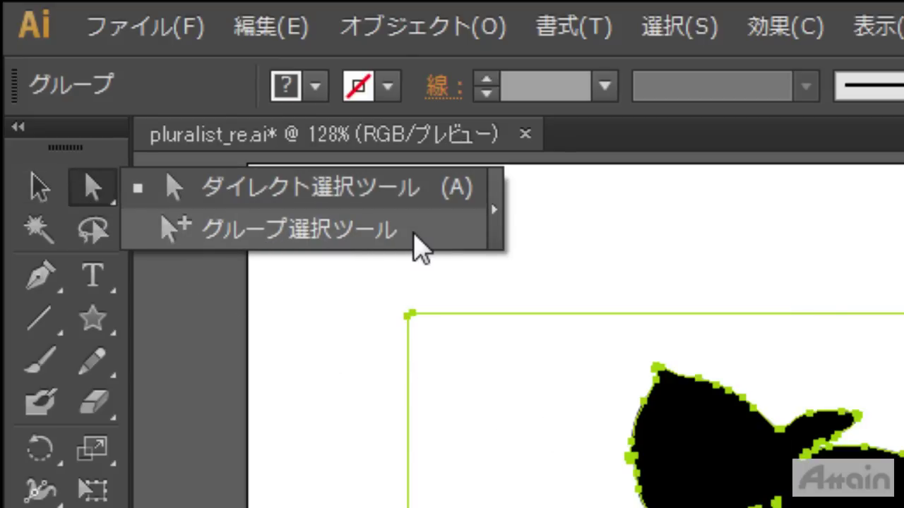
left_click_drag(432, 249, 428, 244)
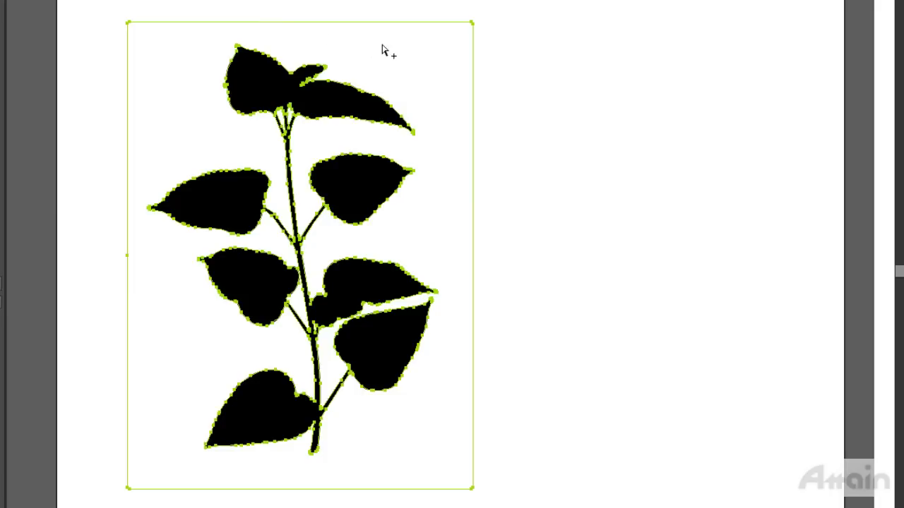
left_click(388, 48)
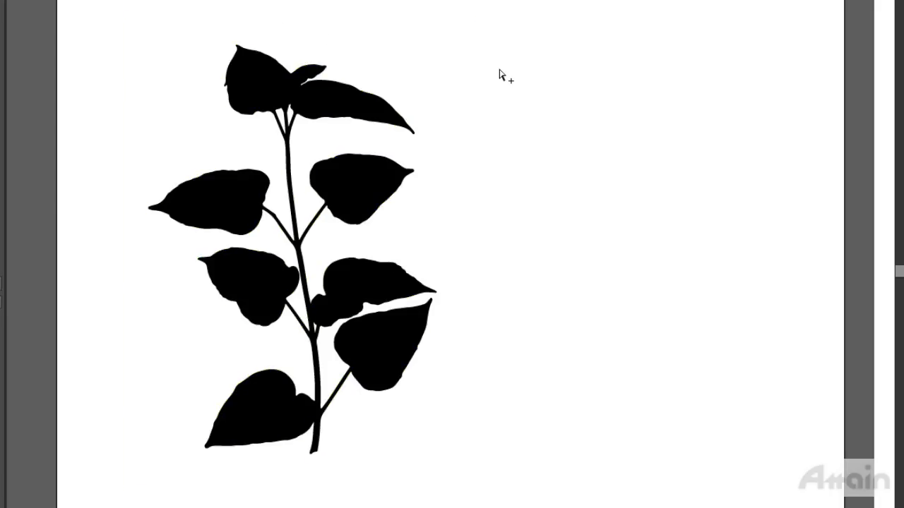
left_click_drag(498, 70, 436, 67)
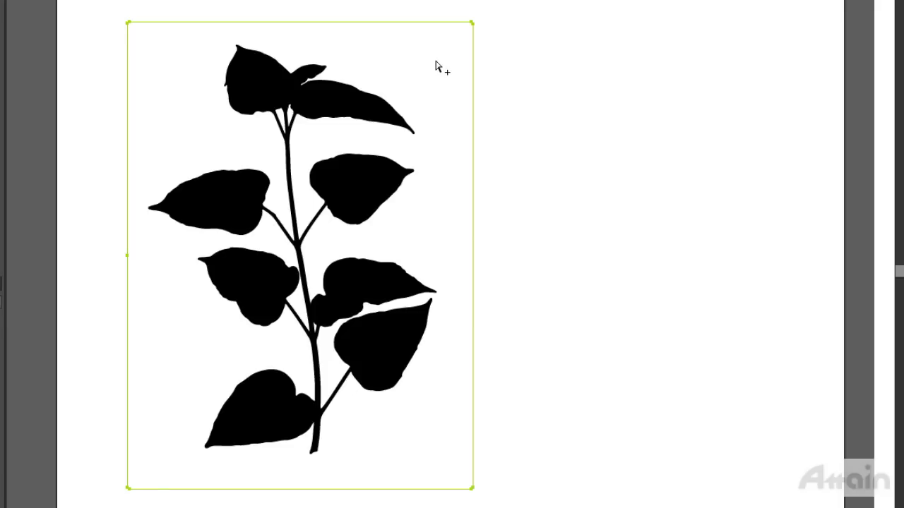
key("ctrl+shift+a")
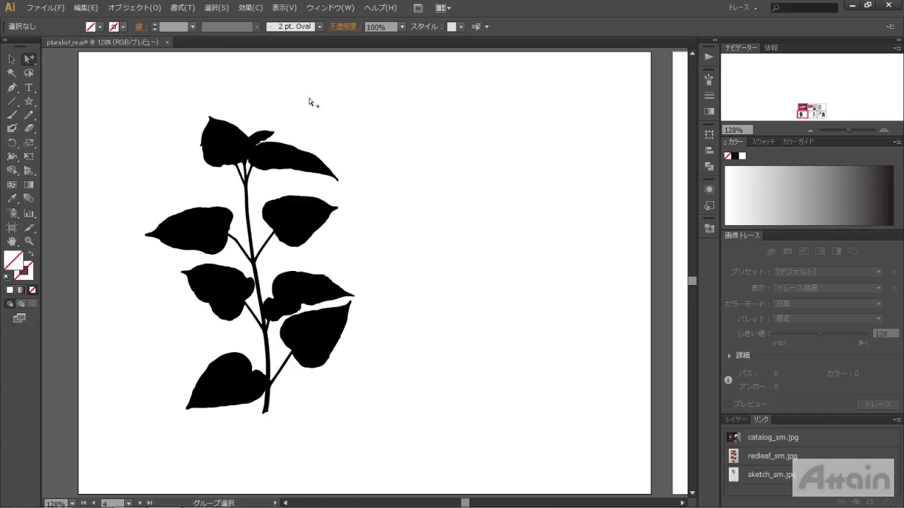
left_click(11, 73)
key("v")
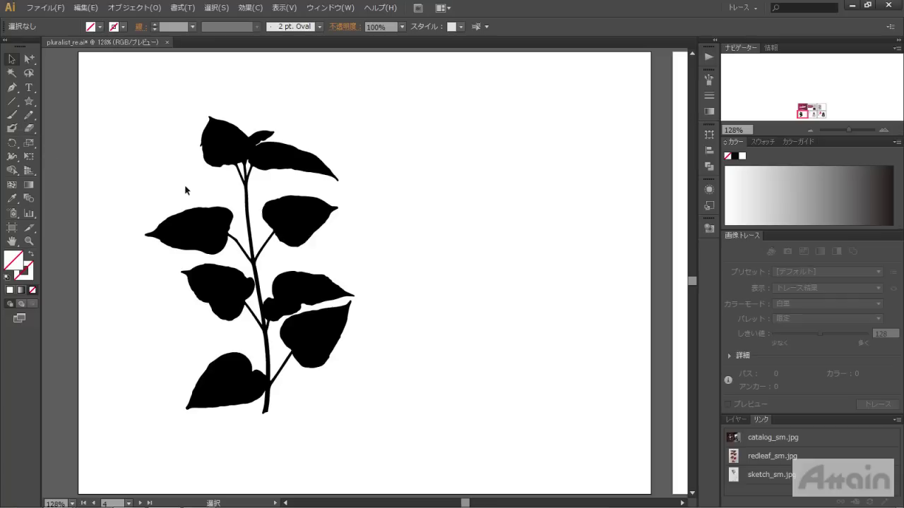
left_click(223, 161)
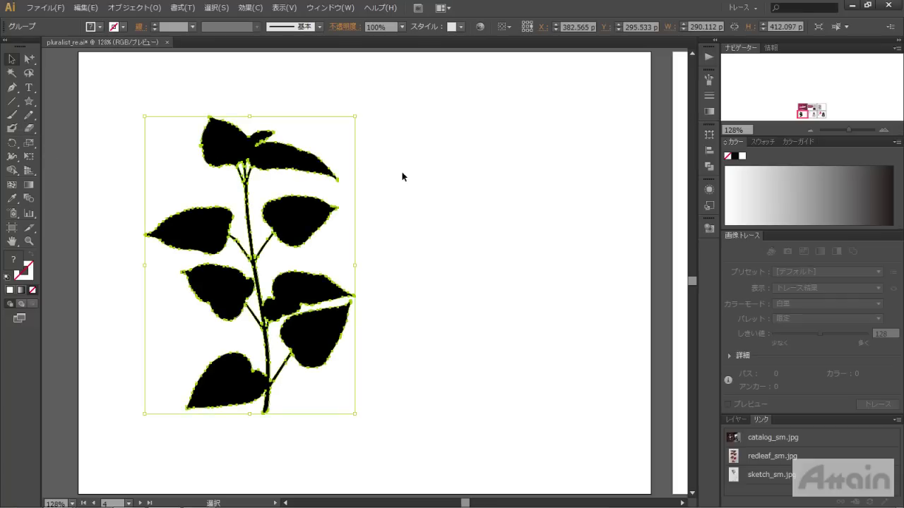